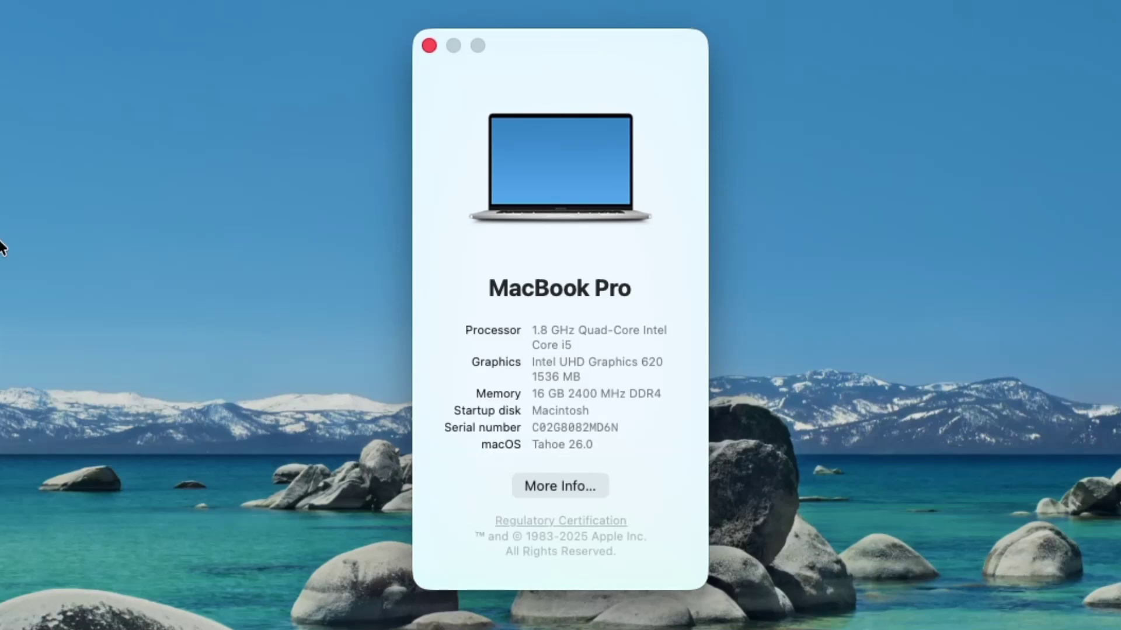
# Reveal the full macOS build 26.0 Beta (25A5346a) in About This Mac and select it
pyautogui.click(583, 445)
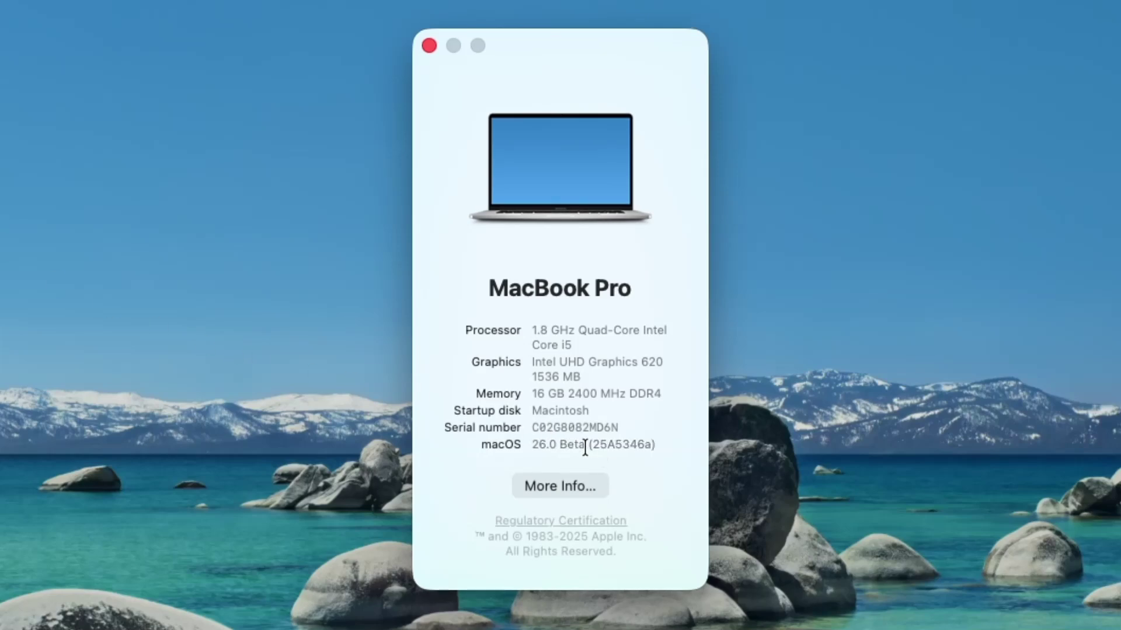
pyautogui.doubleClick(613, 444)
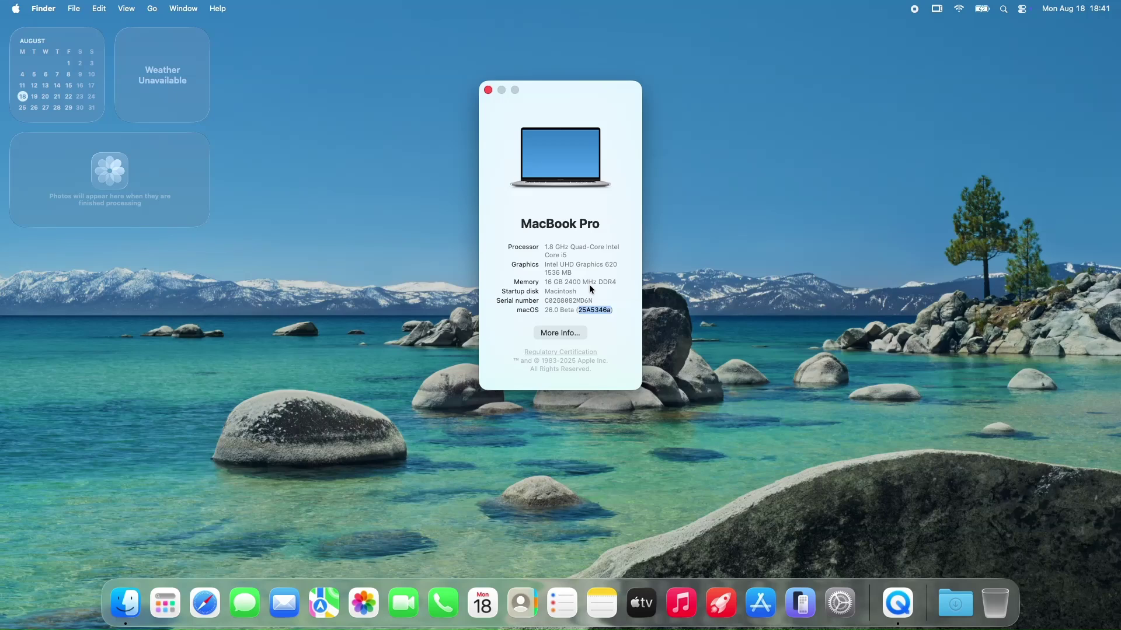
# Close About This Mac, then open Spotlight and dismiss its introduction panel
pyautogui.click(489, 90)
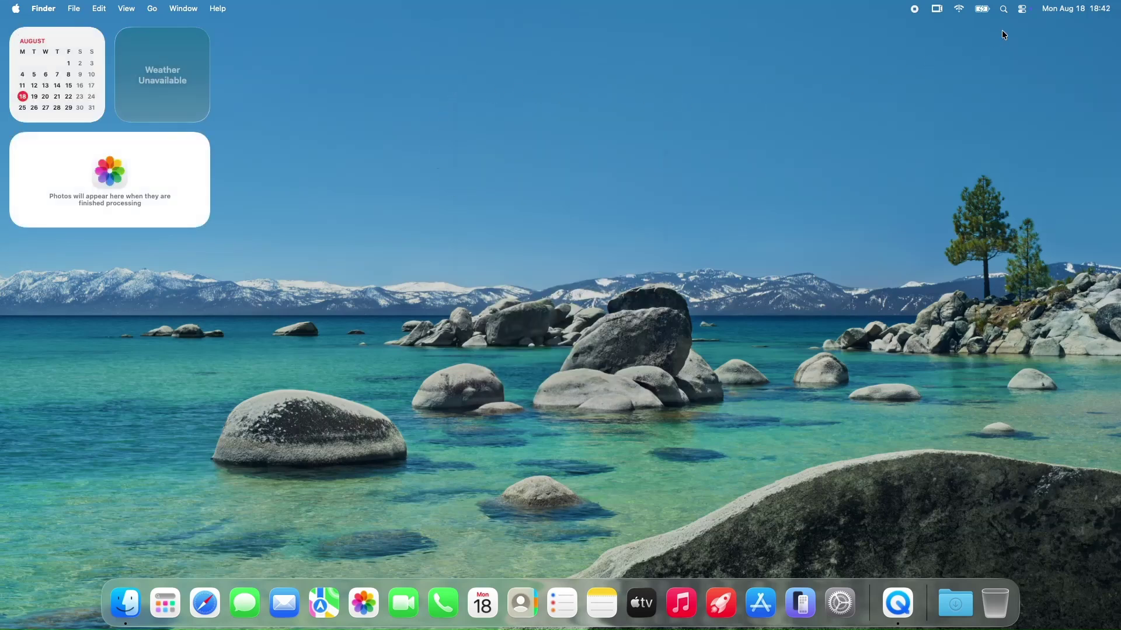
pyautogui.click(1004, 9)
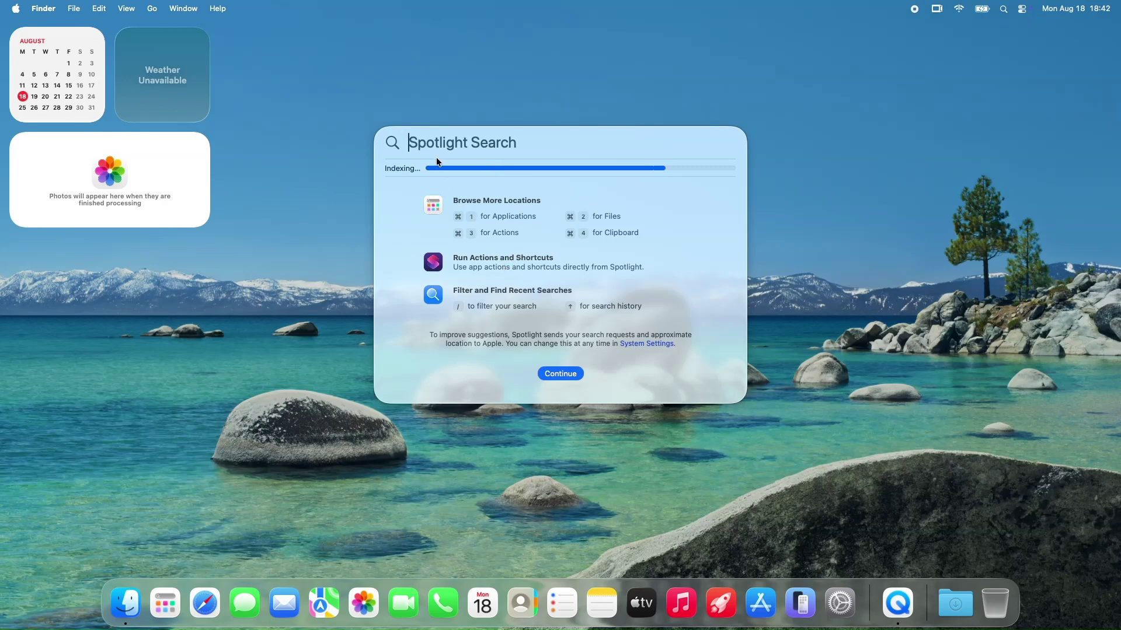
pyautogui.click(565, 376)
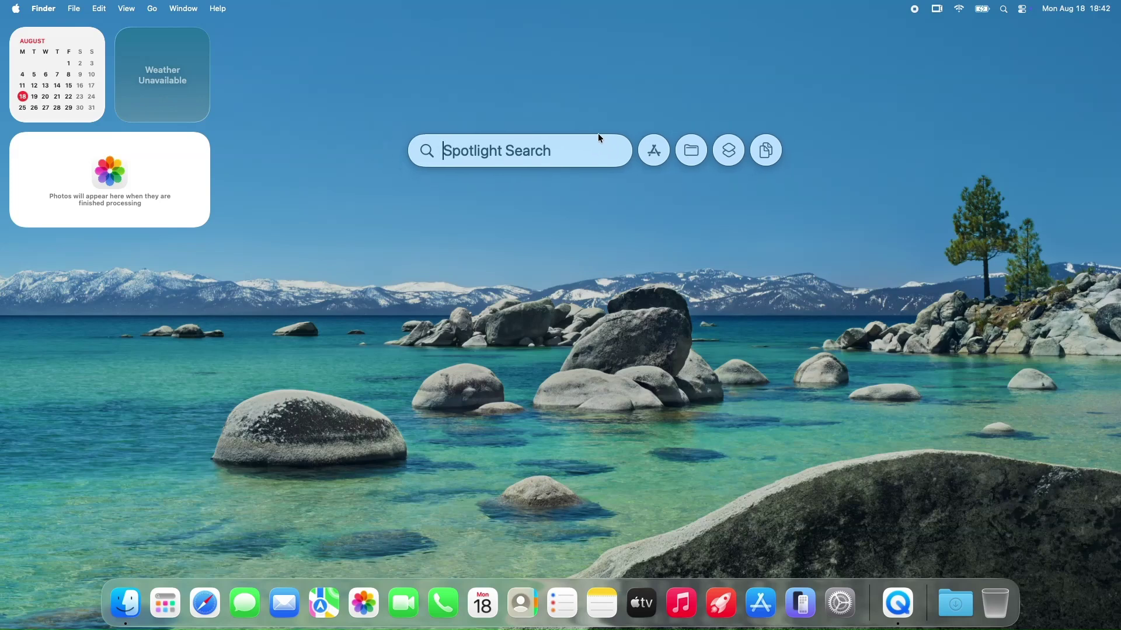
# Lower the Spotlight bar slightly and try the queries '2x2' and 'time now'
pyautogui.moveTo(589, 133)
pyautogui.mouseDown()
pyautogui.moveTo(582, 153)
pyautogui.moveTo(550, 150)
pyautogui.moveTo(590, 132)
pyautogui.moveTo(598, 147)
pyautogui.moveTo(586, 145)
pyautogui.mouseUp()
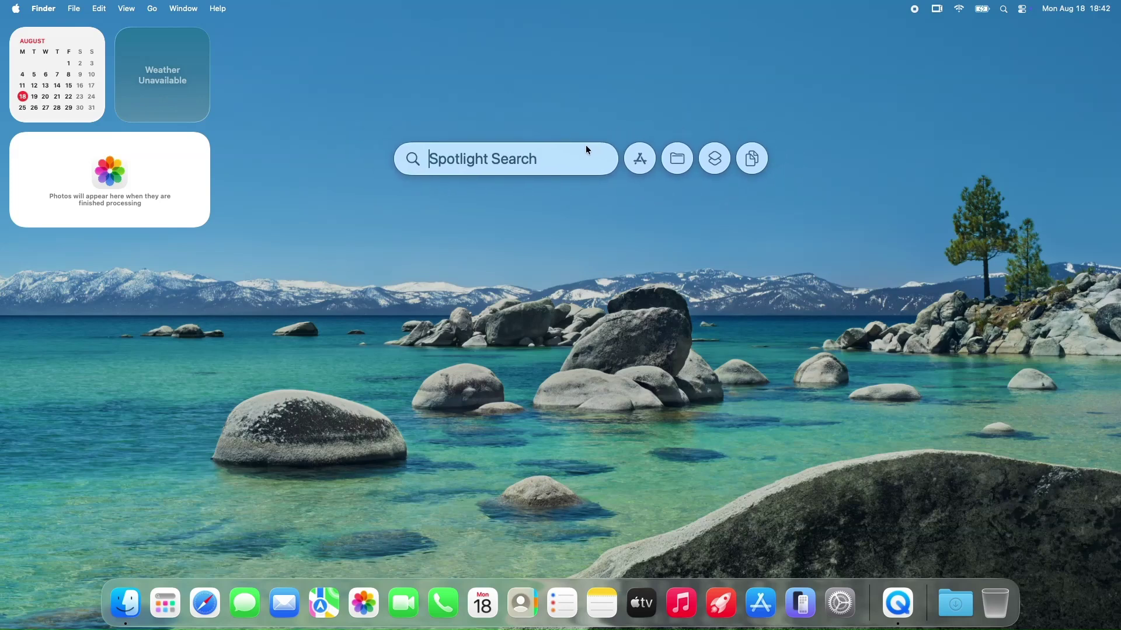
pyautogui.write('2x2')
pyautogui.press('super+a')
pyautogui.write('time now')
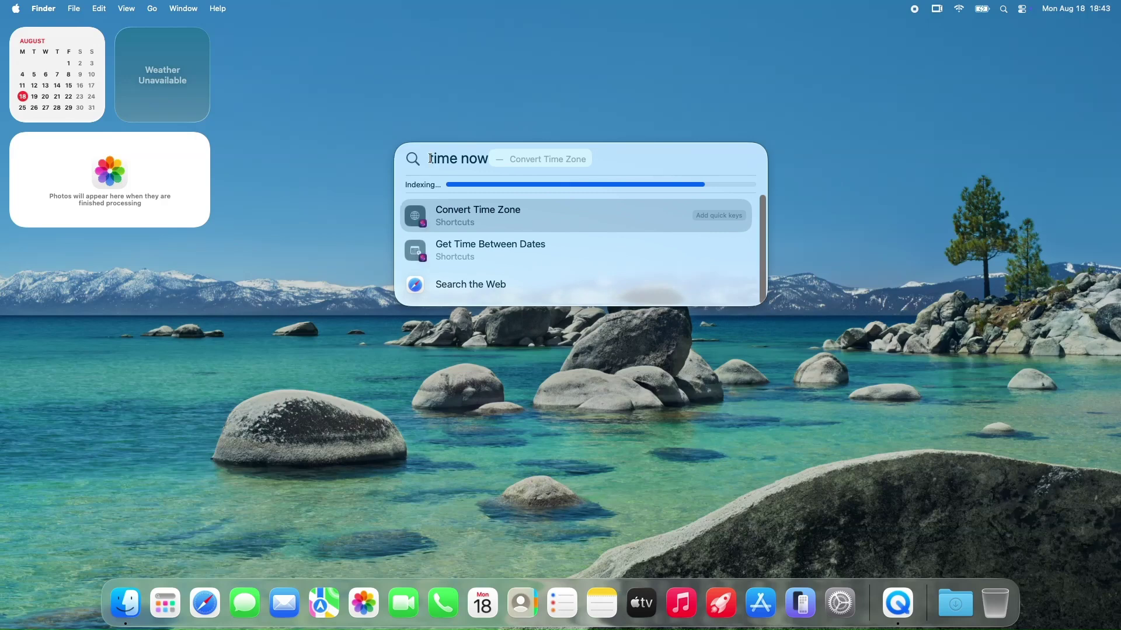
# Clear the search, type 'apl', then dismiss Spotlight back to the desktop
pyautogui.press('BackSpace')
pyautogui.press('BackSpace')
pyautogui.press('BackSpace')
pyautogui.press('BackSpace')
pyautogui.press('BackSpace')
pyautogui.press('BackSpace')
pyautogui.press('BackSpace')
pyautogui.press('BackSpace')
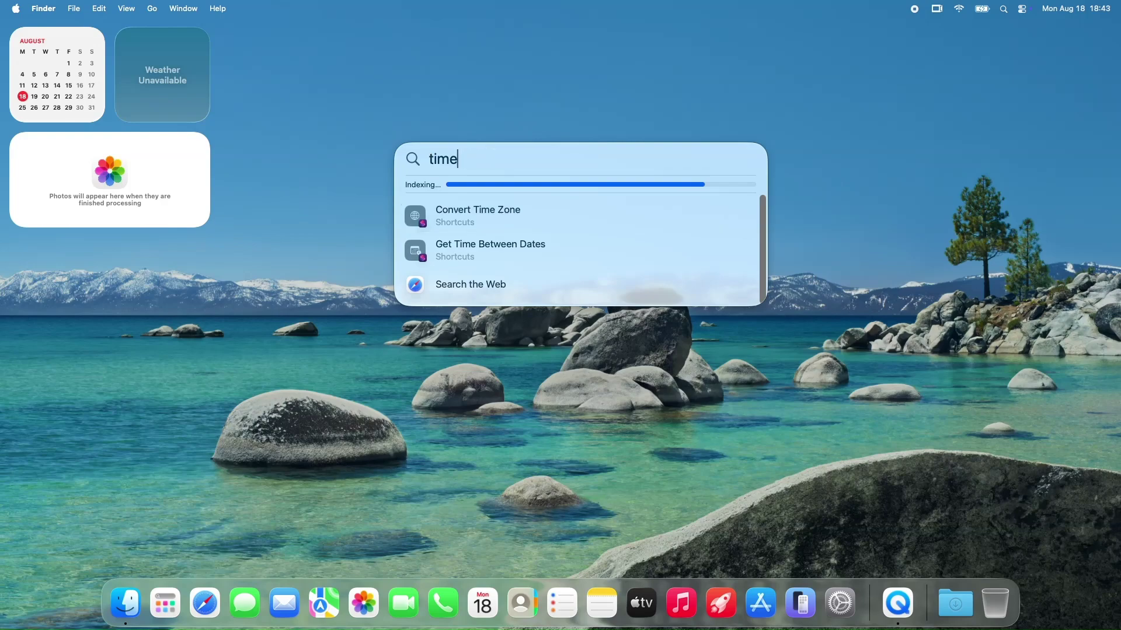
pyautogui.write('apl')
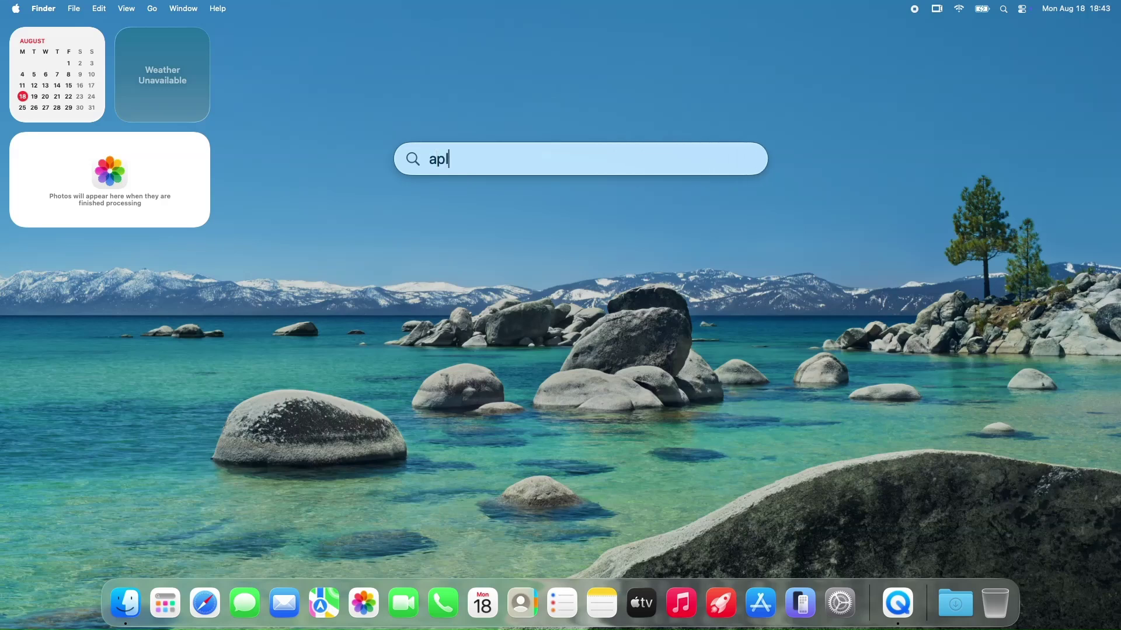
pyautogui.click(562, 120)
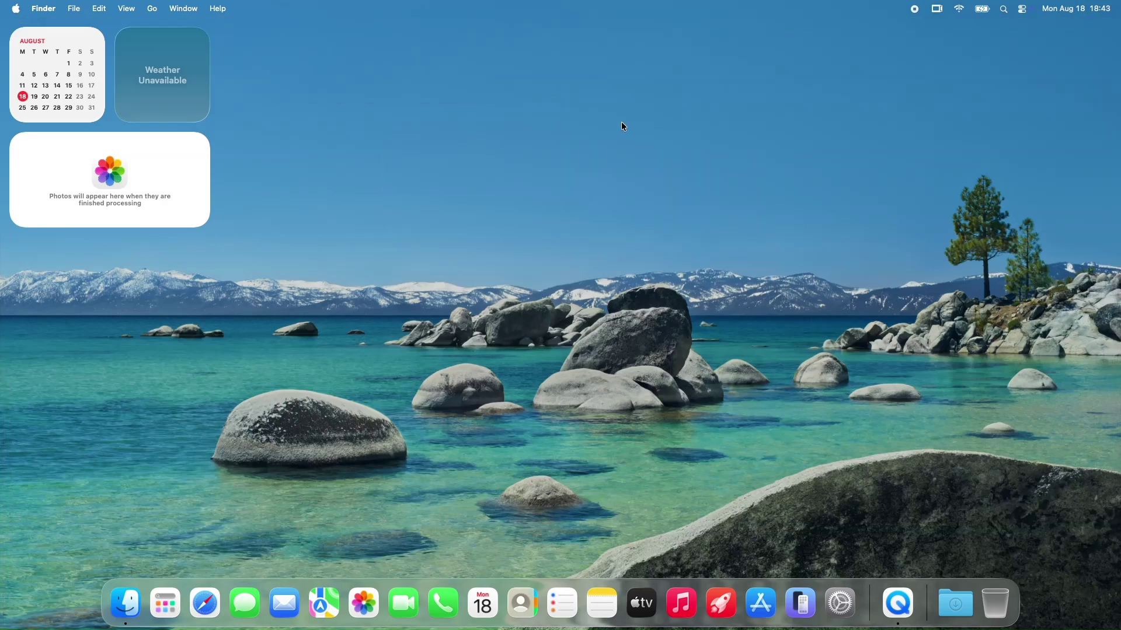
# Open Control Center showing Wi-Fi, Bluetooth, AirDrop, Focus, Display and Sound
pyautogui.click(1024, 9)
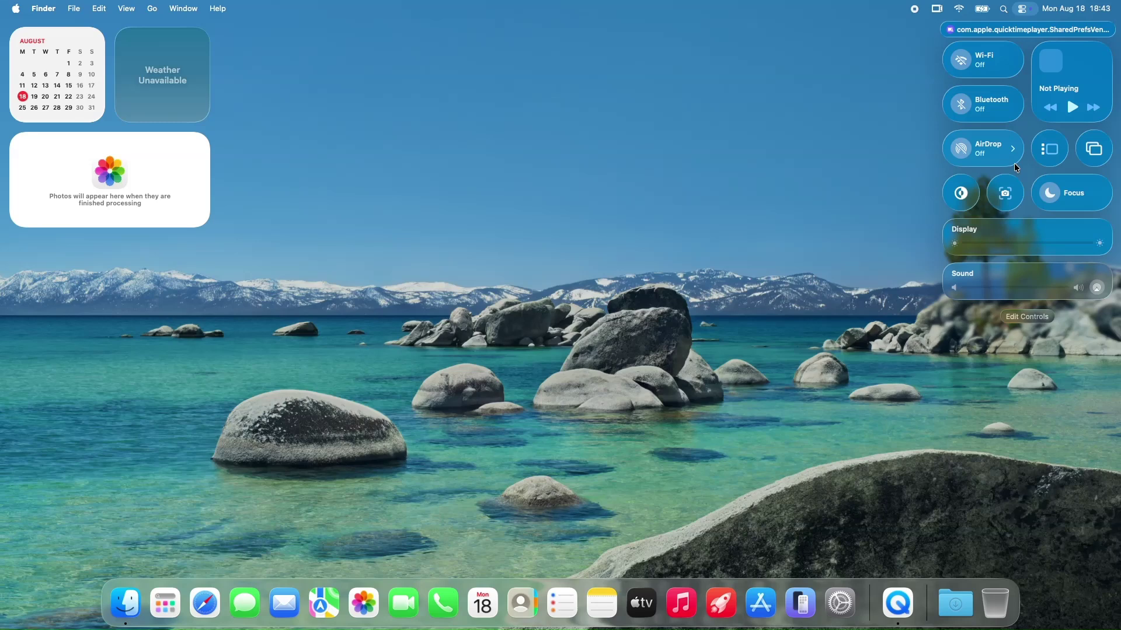
# Add the Battery control to Control Center through Edit Controls
pyautogui.click(1025, 318)
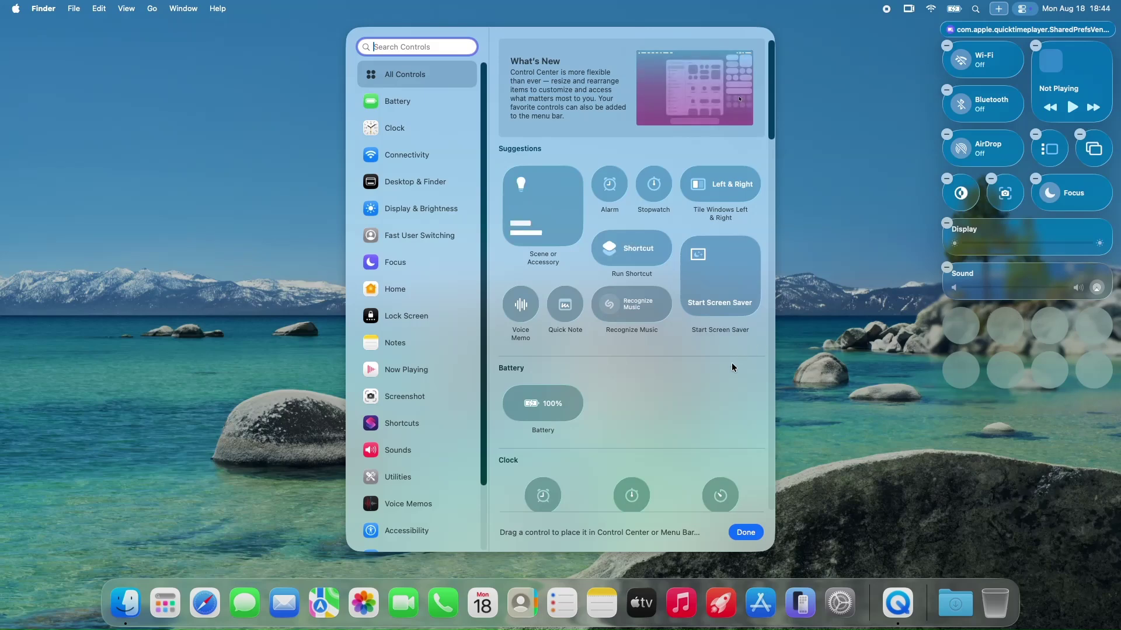
pyautogui.moveTo(544, 405); pyautogui.dragTo(1025, 292)
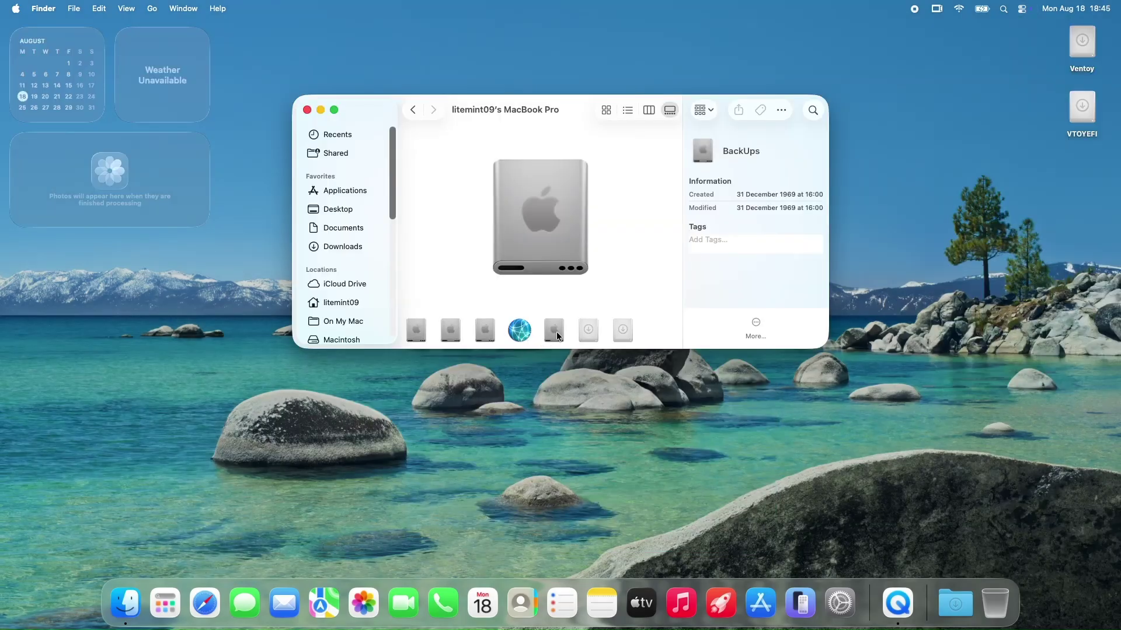
# Browse the VTOYEFI, TahoeSSD and Ventoy drives in Gallery view, ending on Ventoy
pyautogui.click(590, 332)
pyautogui.click(618, 333)
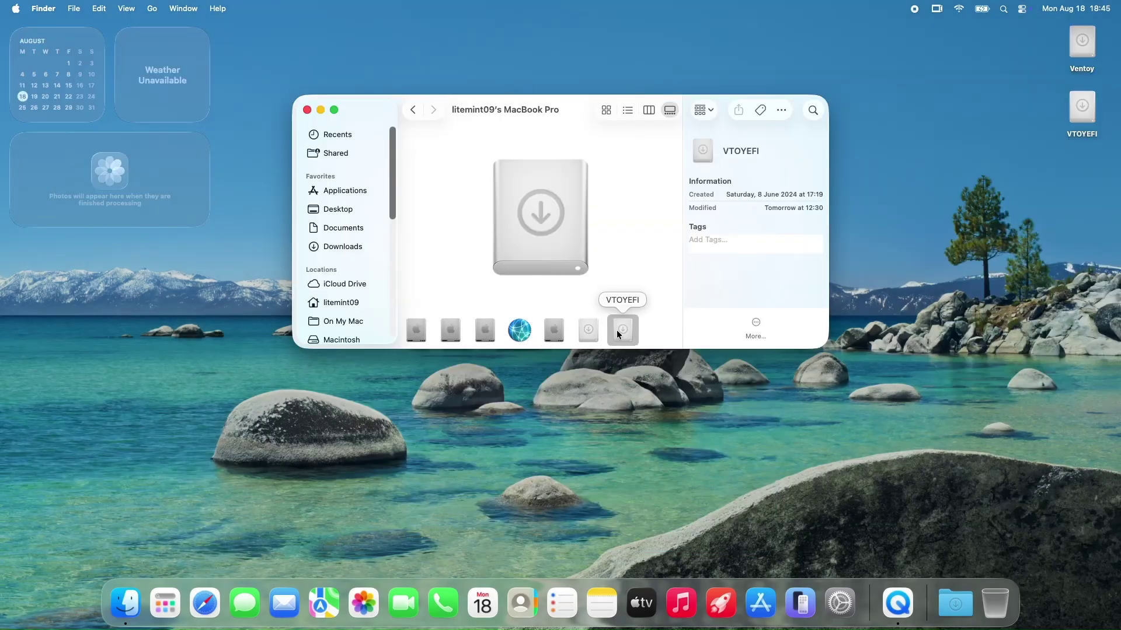
pyautogui.click(592, 334)
pyautogui.click(564, 333)
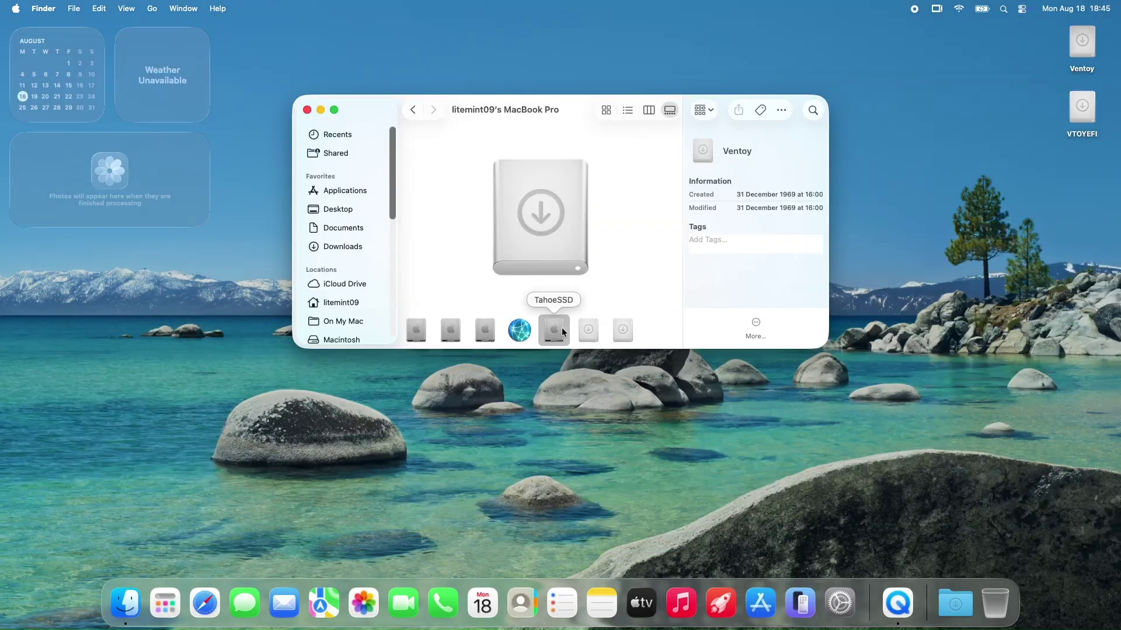
pyautogui.click(589, 332)
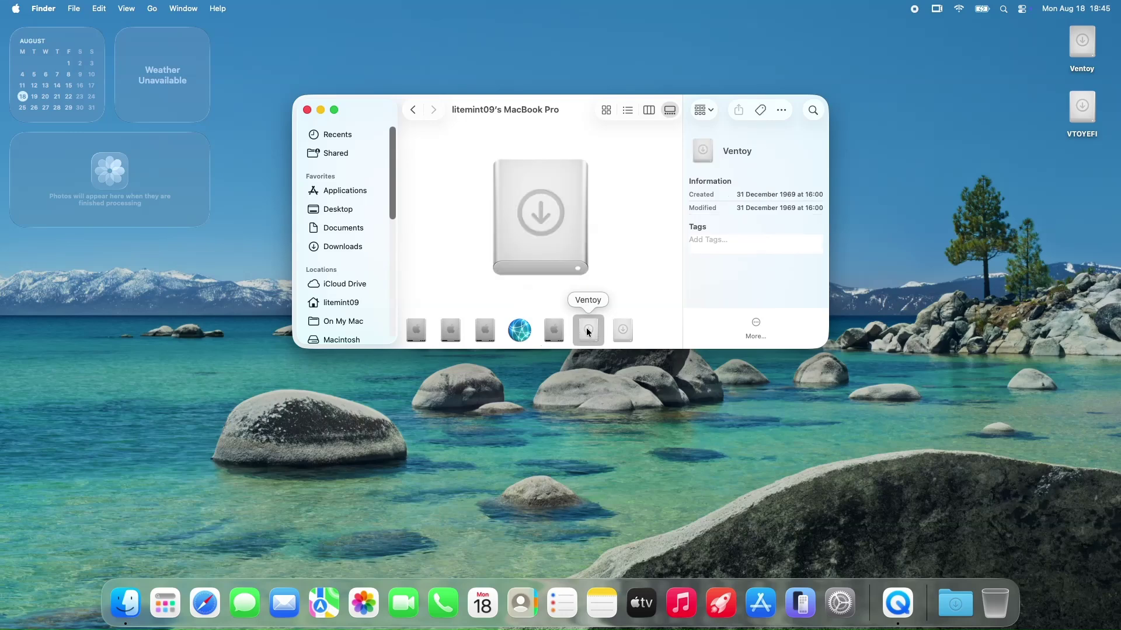
pyautogui.click(559, 332)
pyautogui.click(583, 334)
# Launch Time Machine from Spotlight and choose Set Up Time Machine… for a backup location
pyautogui.press('super+w')
pyautogui.press('super+space')
pyautogui.write('time')
pyautogui.press('Down')
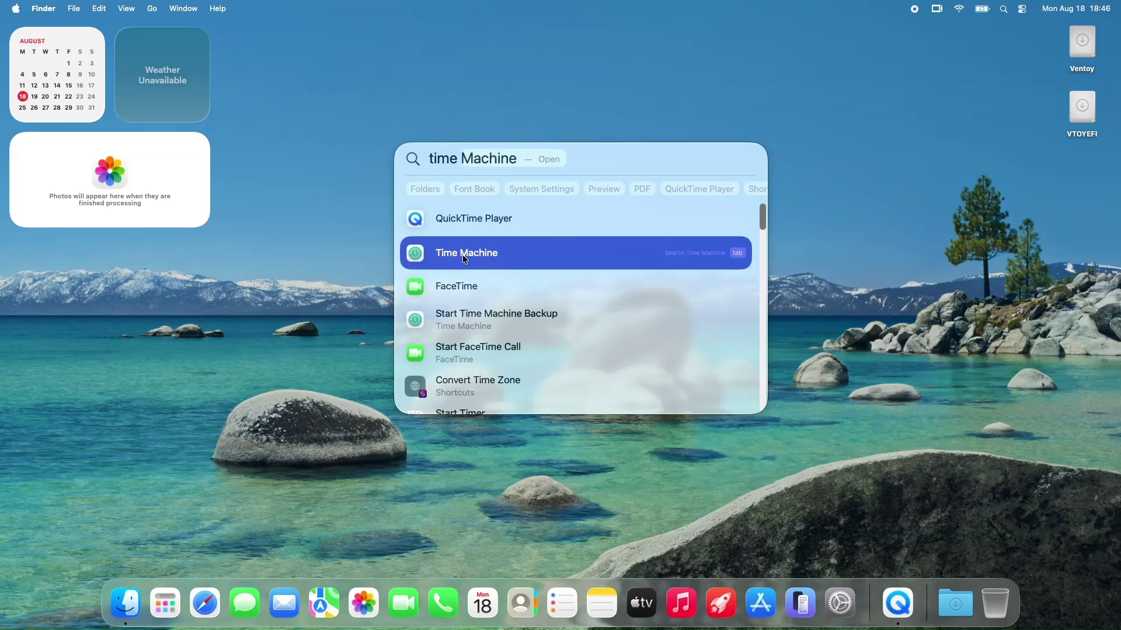
pyautogui.press('Return')
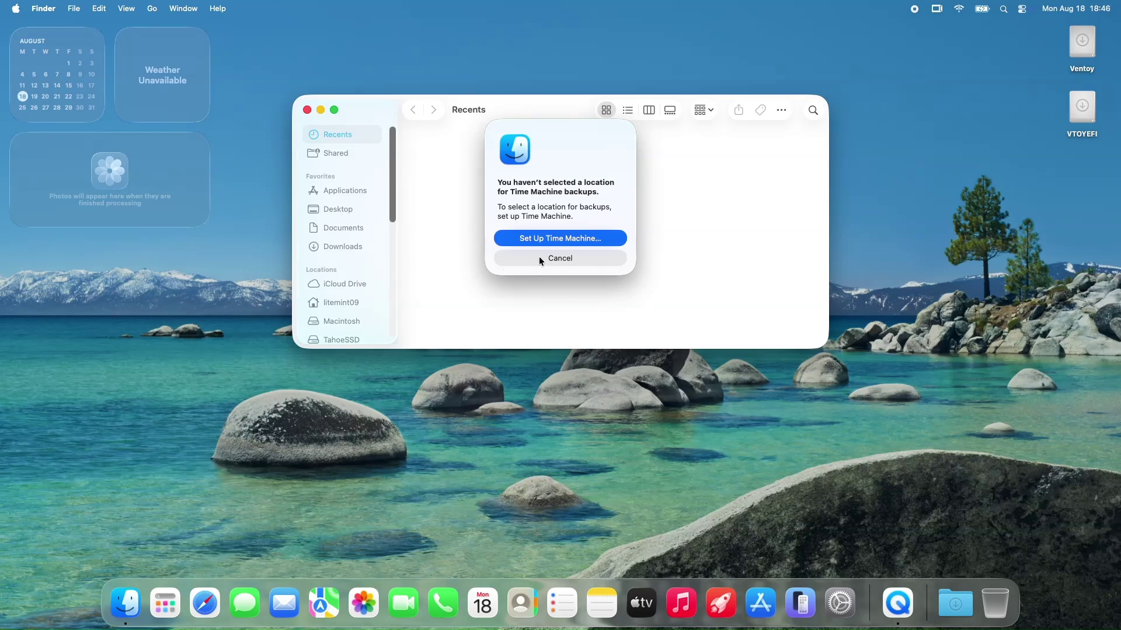
pyautogui.click(542, 240)
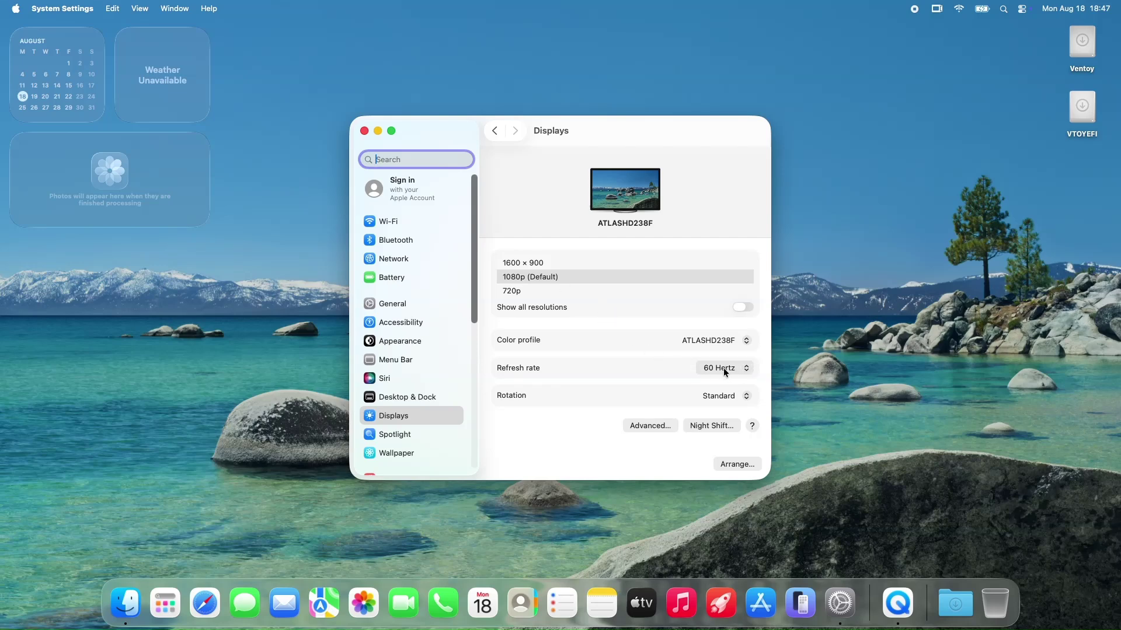
# Check the display's refresh rate options, 120 and 60 Hertz, then go to Sound settings
pyautogui.click(745, 368)
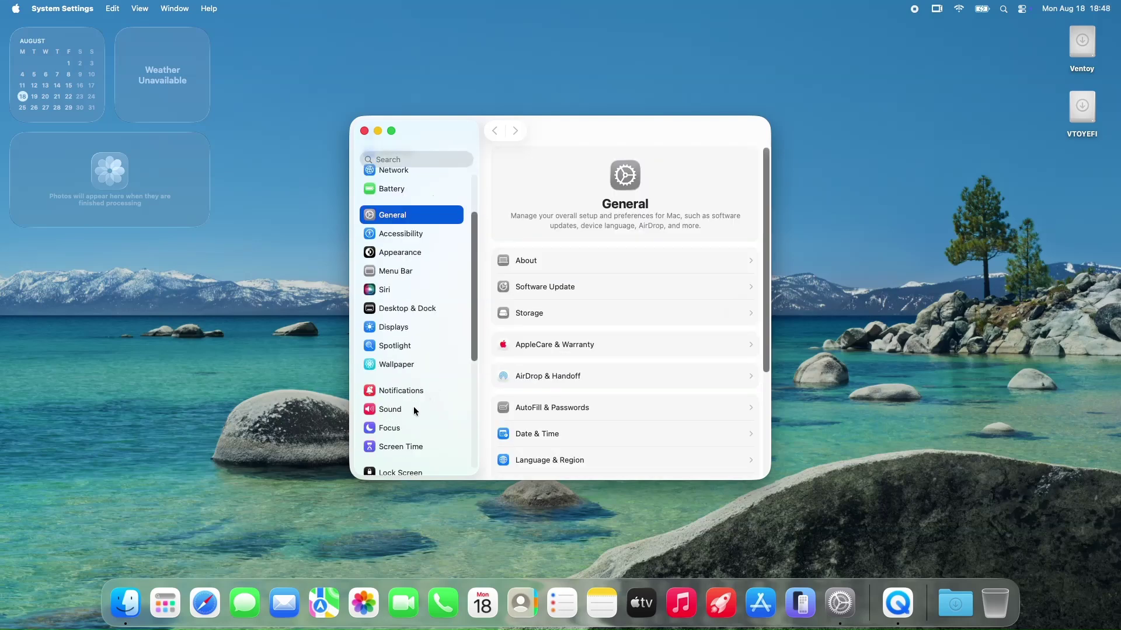
pyautogui.click(399, 411)
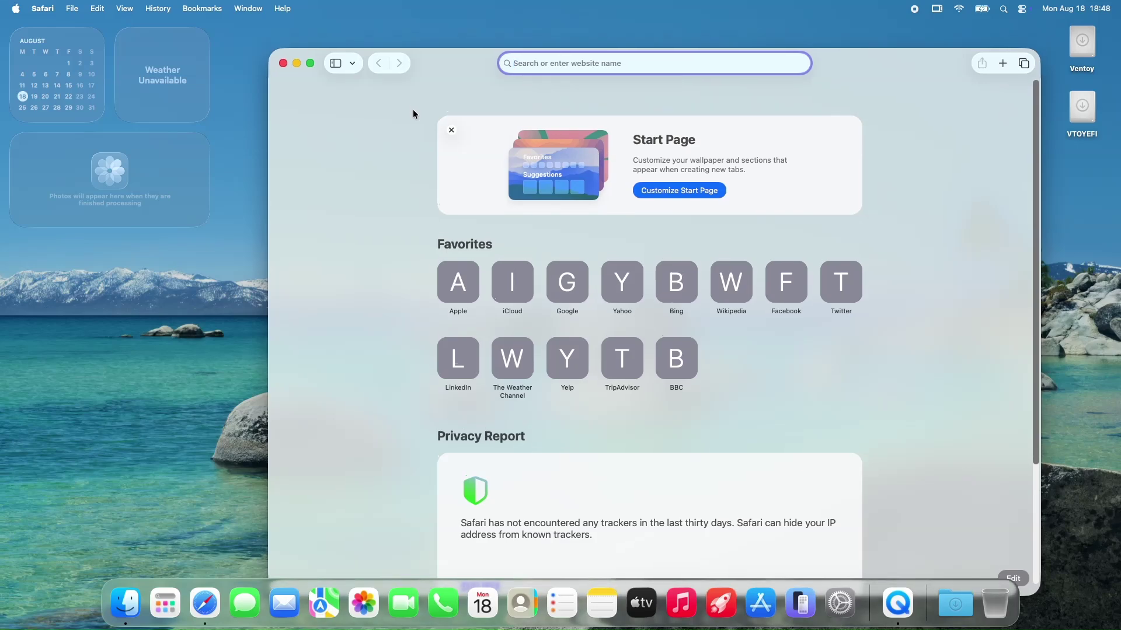
# Move the Safari Start Page window further to the left on screen
pyautogui.moveTo(412, 123); pyautogui.dragTo(301, 86)
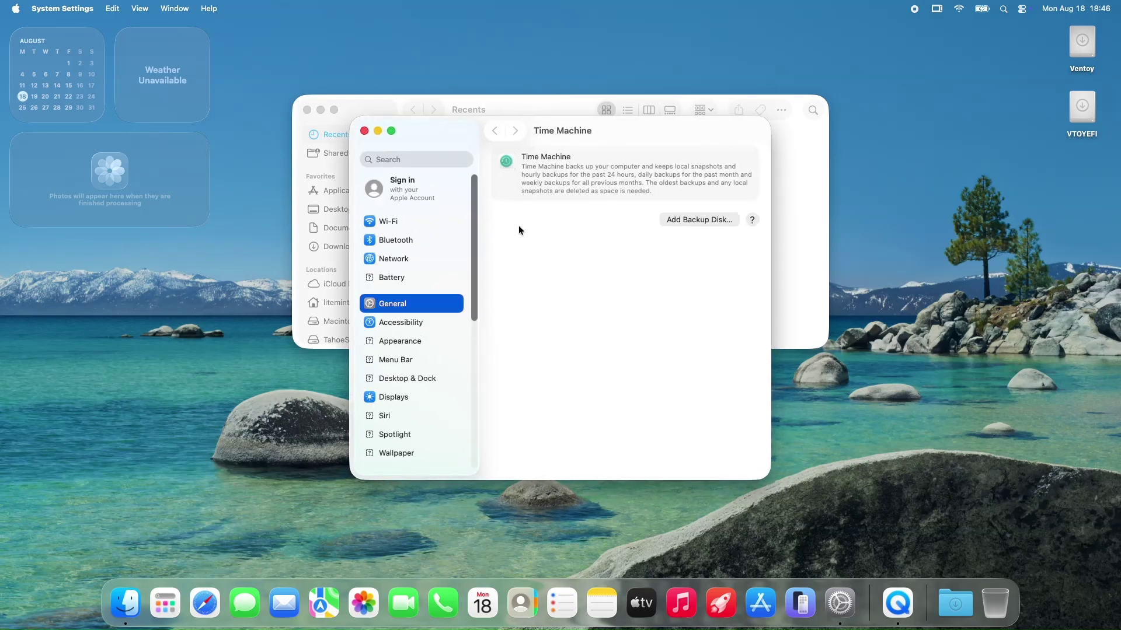
# Reopen System Settings, set Dock magnification to Large in Desktop & Dock, and close it
pyautogui.press('cmd+q')
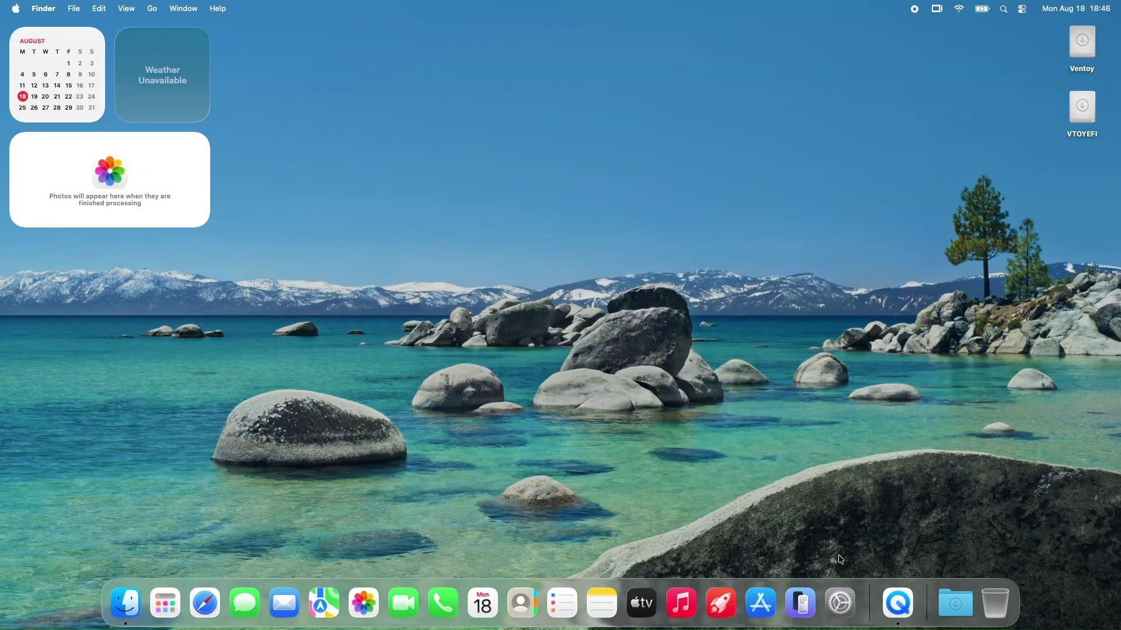
pyautogui.click(841, 601)
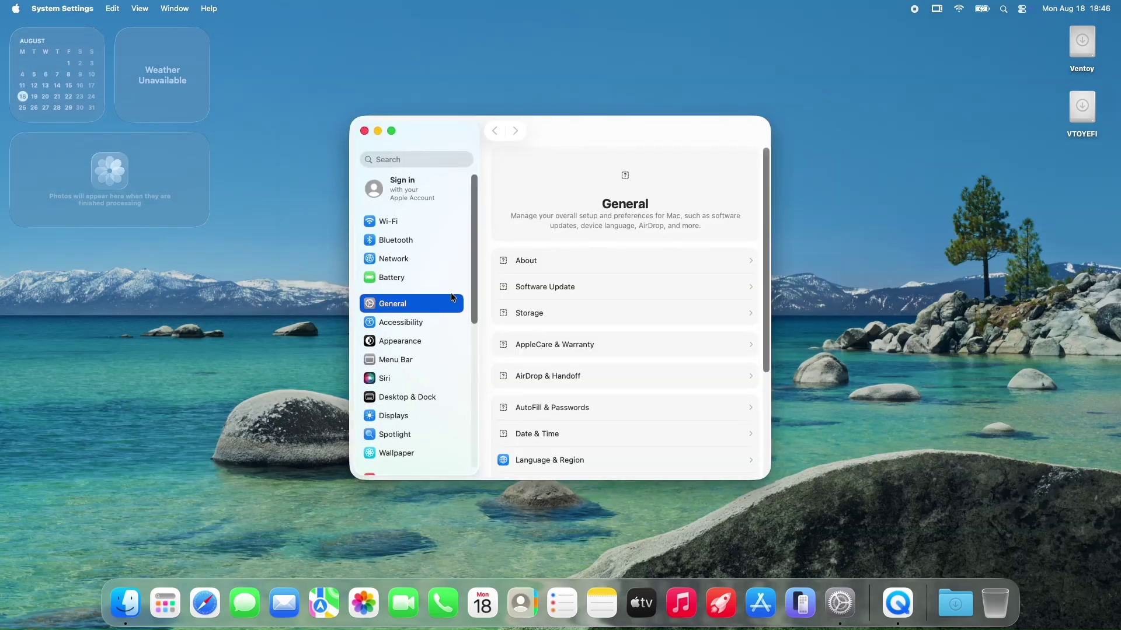
pyautogui.click(417, 399)
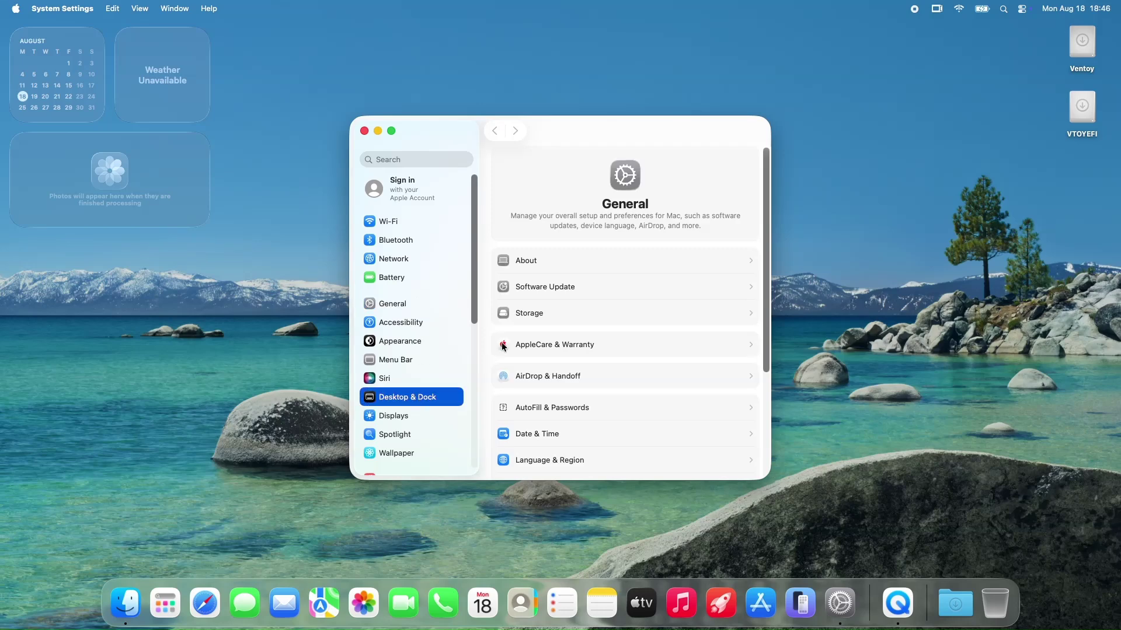
pyautogui.moveTo(633, 184); pyautogui.dragTo(752, 191)
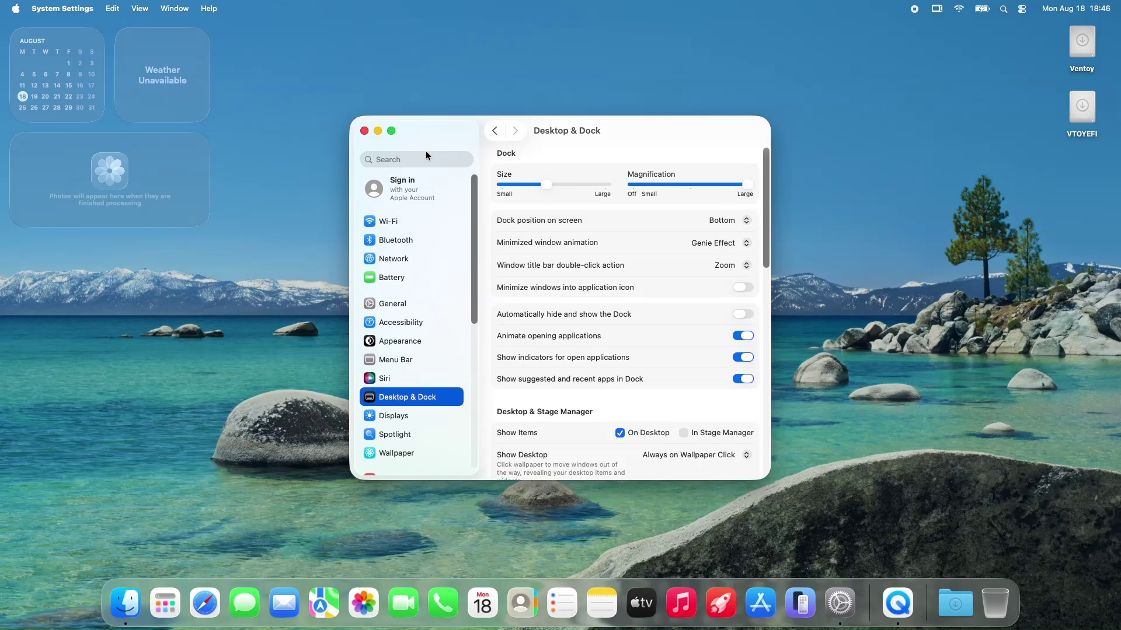
pyautogui.click(363, 131)
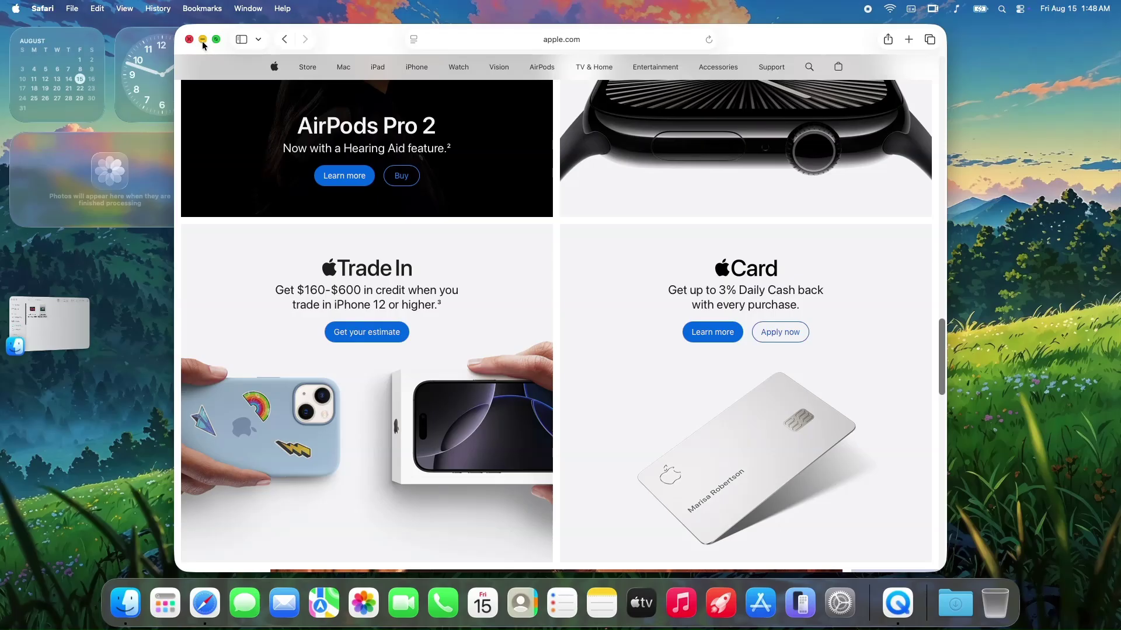
# Clear the Safari window off the desktop to reveal the neon abstract wallpaper desktop
pyautogui.click(202, 40)
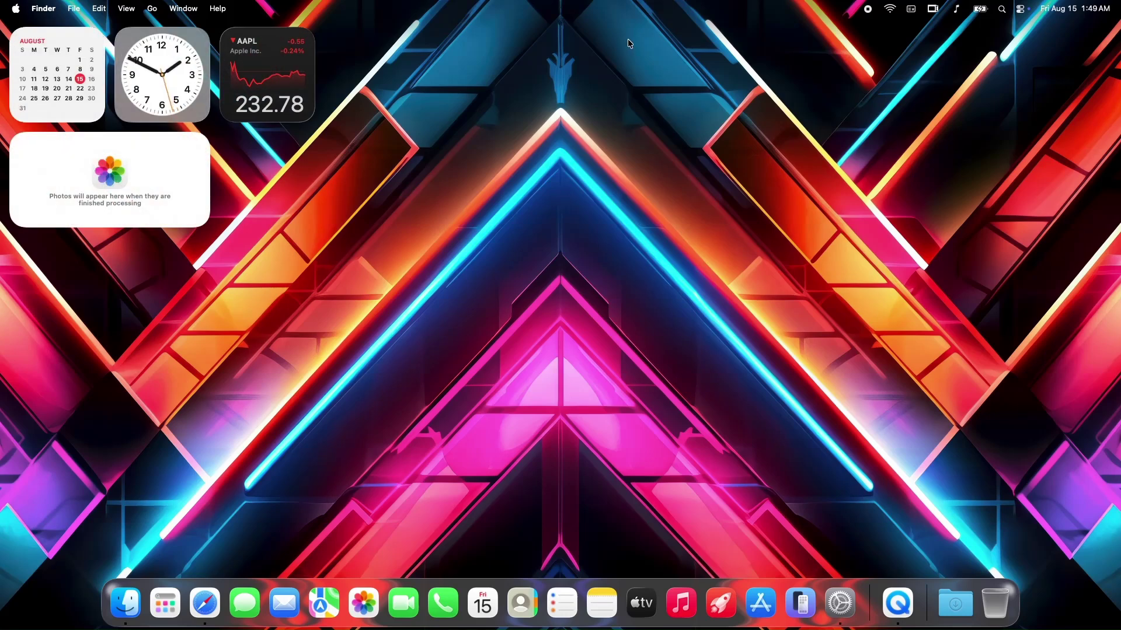
# Show the overview of all desktops and switch to Desktop 1
pyautogui.hotkey('ctrl', 'Up')
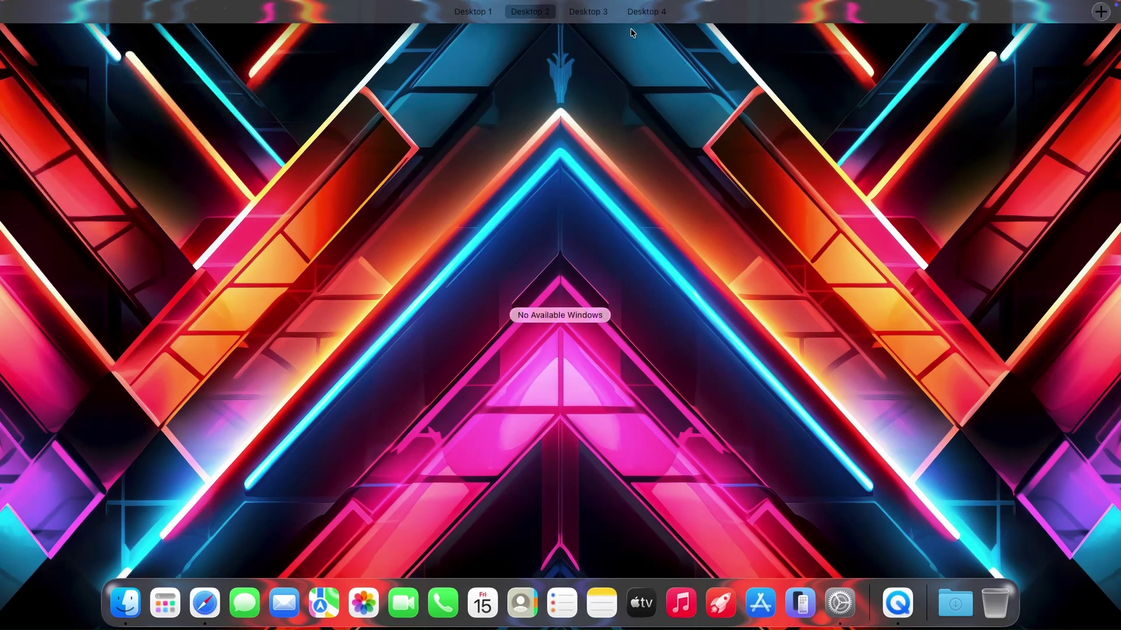
pyautogui.moveTo(636, 9)
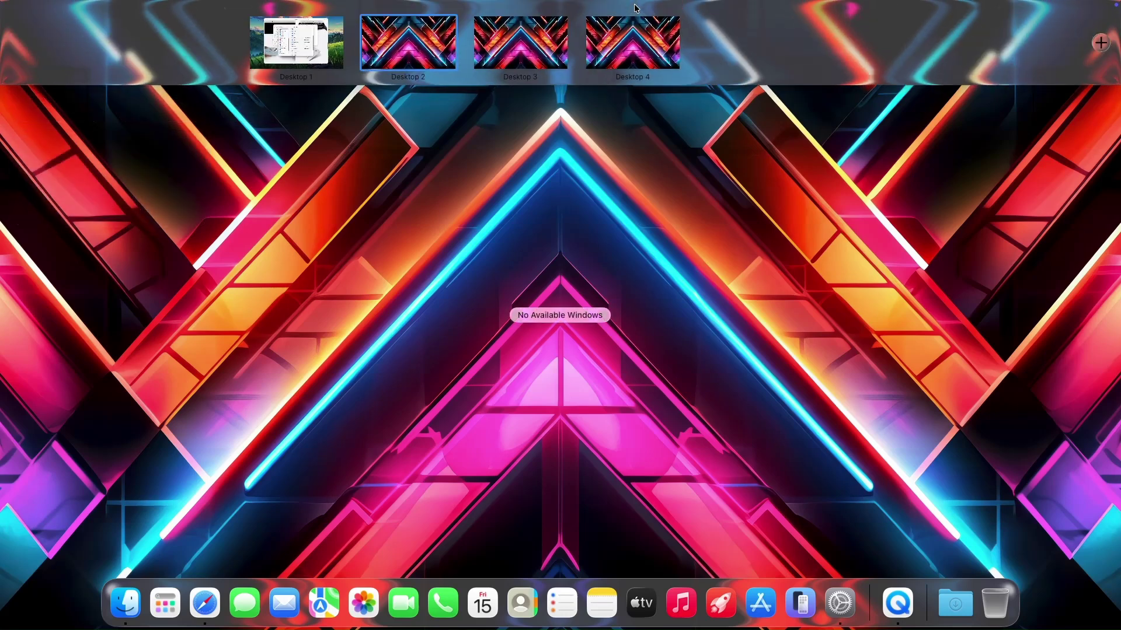
pyautogui.click(309, 35)
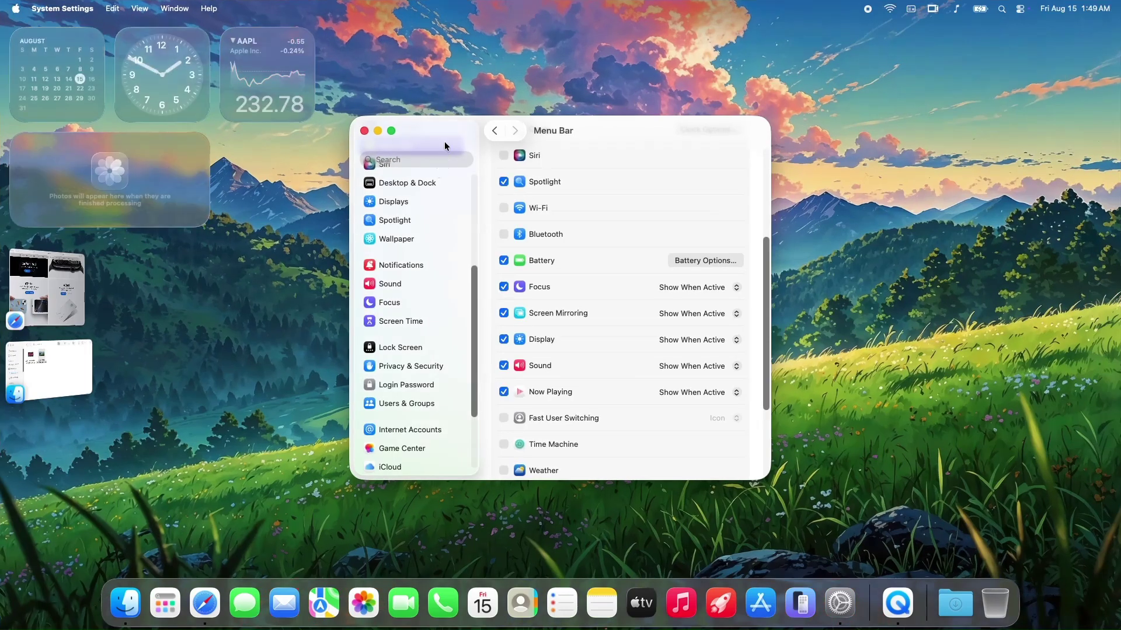
# Send Finder to Desktop 4, Safari to Desktop 3, System Settings to Desktop 2, leaving Desktop 1 empty
pyautogui.hotkey('ctrl', 'Up')
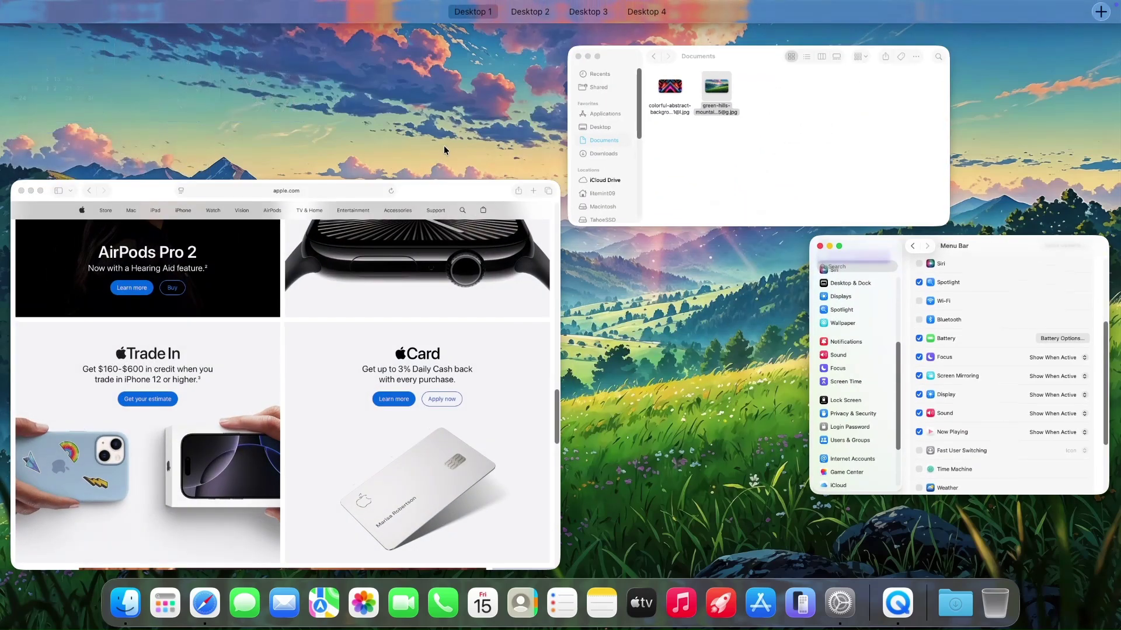
pyautogui.moveTo(741, 79); pyautogui.dragTo(751, 54)
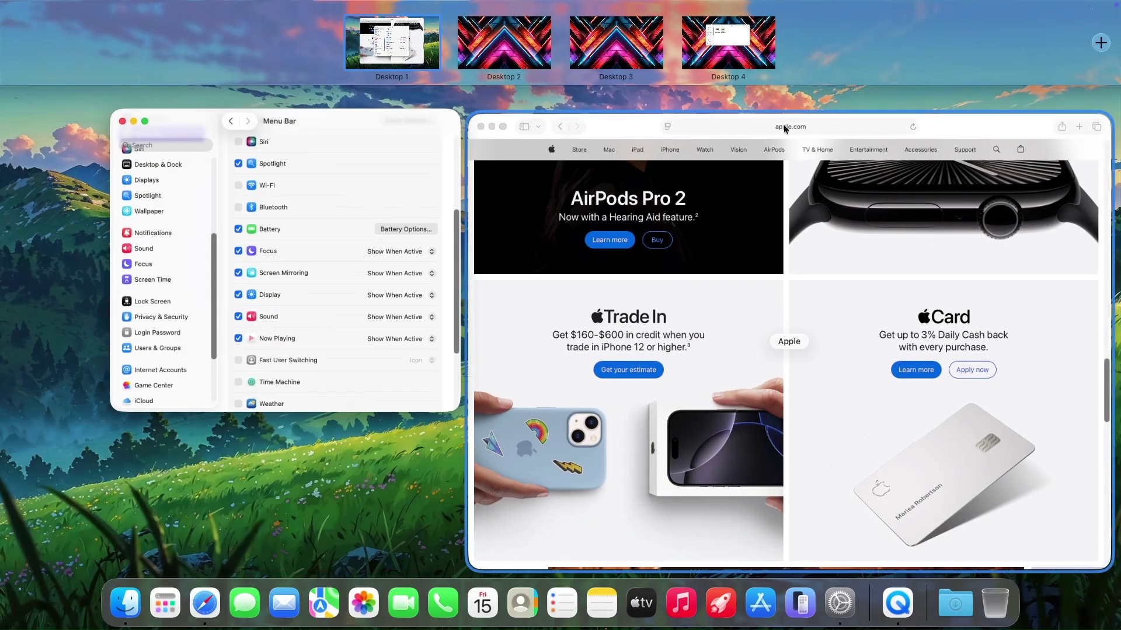
pyautogui.moveTo(557, 128); pyautogui.dragTo(615, 44)
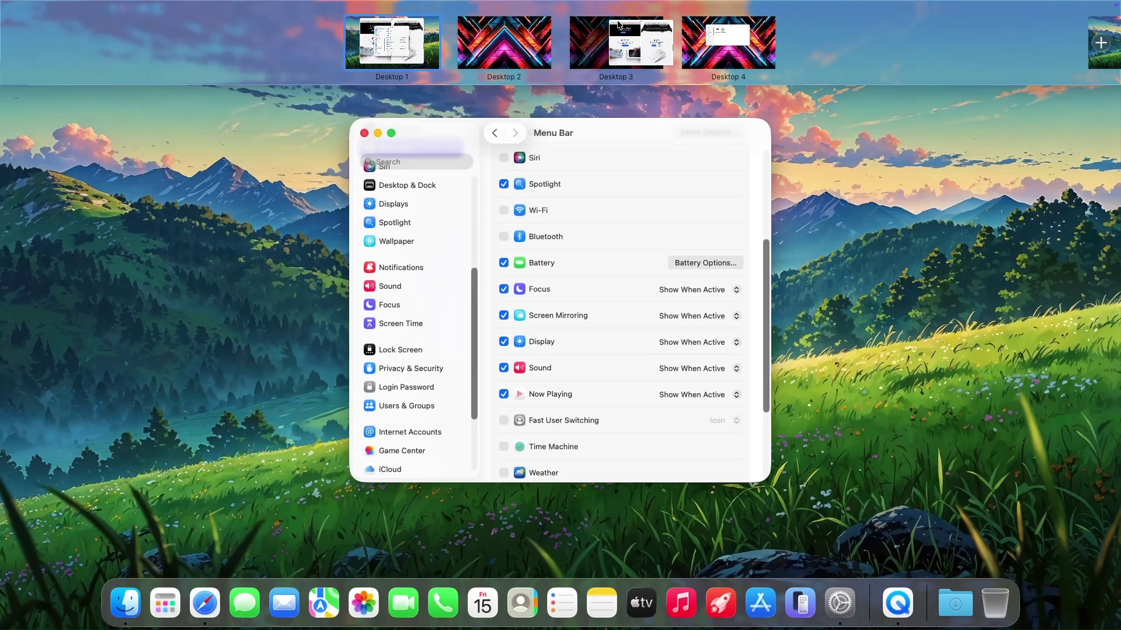
pyautogui.moveTo(618, 132); pyautogui.dragTo(532, 48)
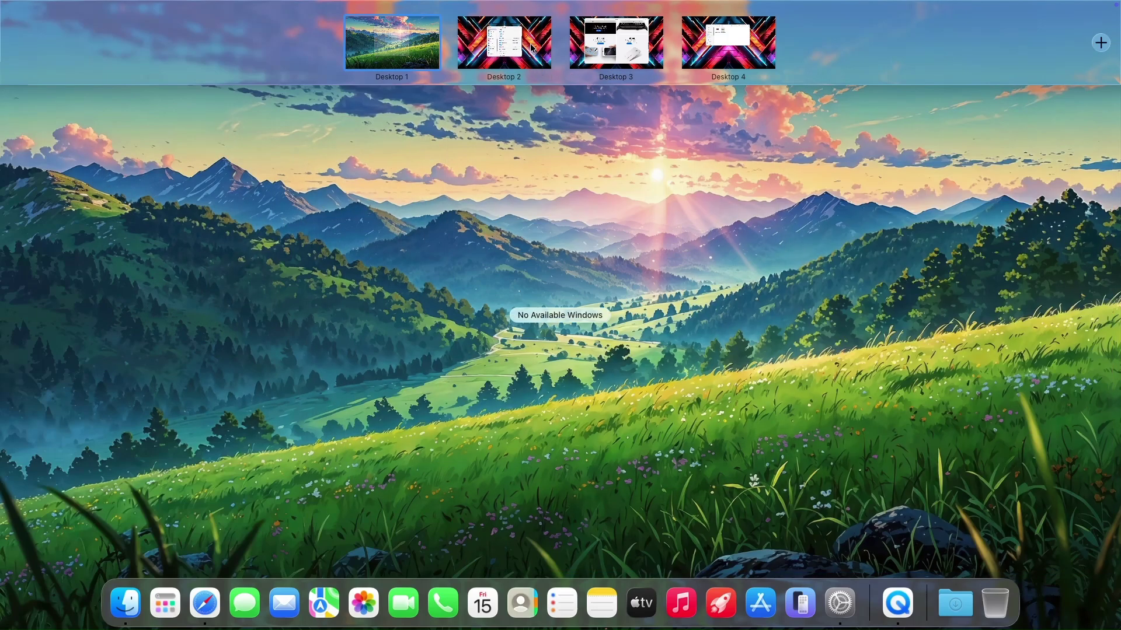
pyautogui.click(607, 185)
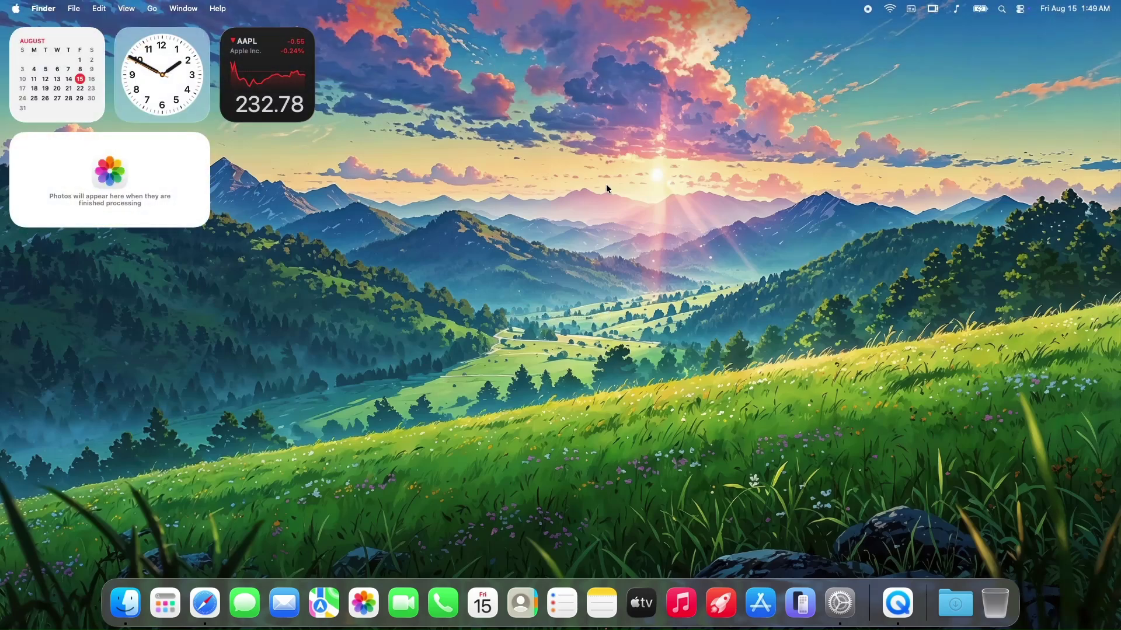
# Switch back and forth among the Finder, System Settings and Safari desktops with Control-arrow, ending on System Settings
pyautogui.hotkey('ctrl', 'Right')
pyautogui.hotkey('ctrl', 'Right')
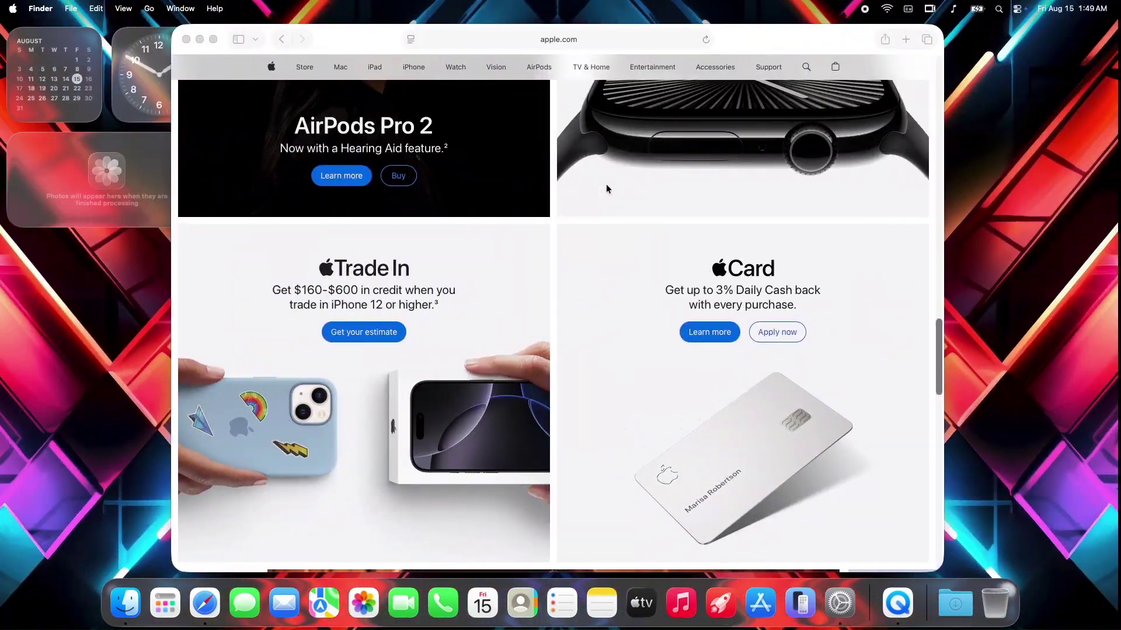
pyautogui.hotkey('ctrl', 'Right')
pyautogui.hotkey('ctrl', 'Left')
pyautogui.hotkey('ctrl', 'Left')
pyautogui.hotkey('ctrl', 'Left')
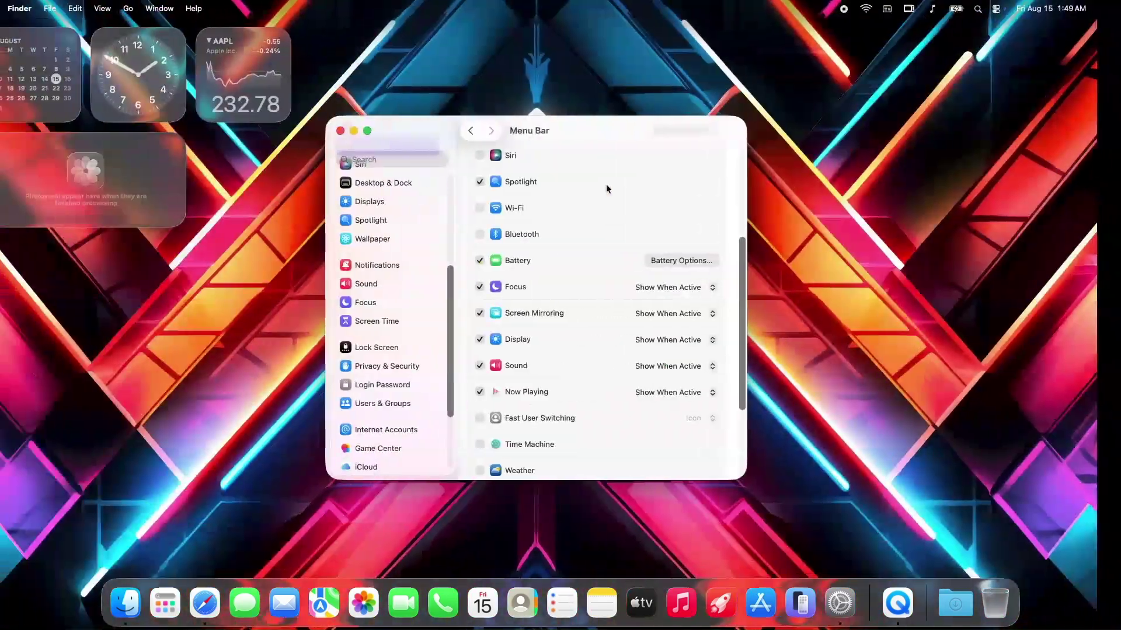
pyautogui.hotkey('ctrl', 'Right')
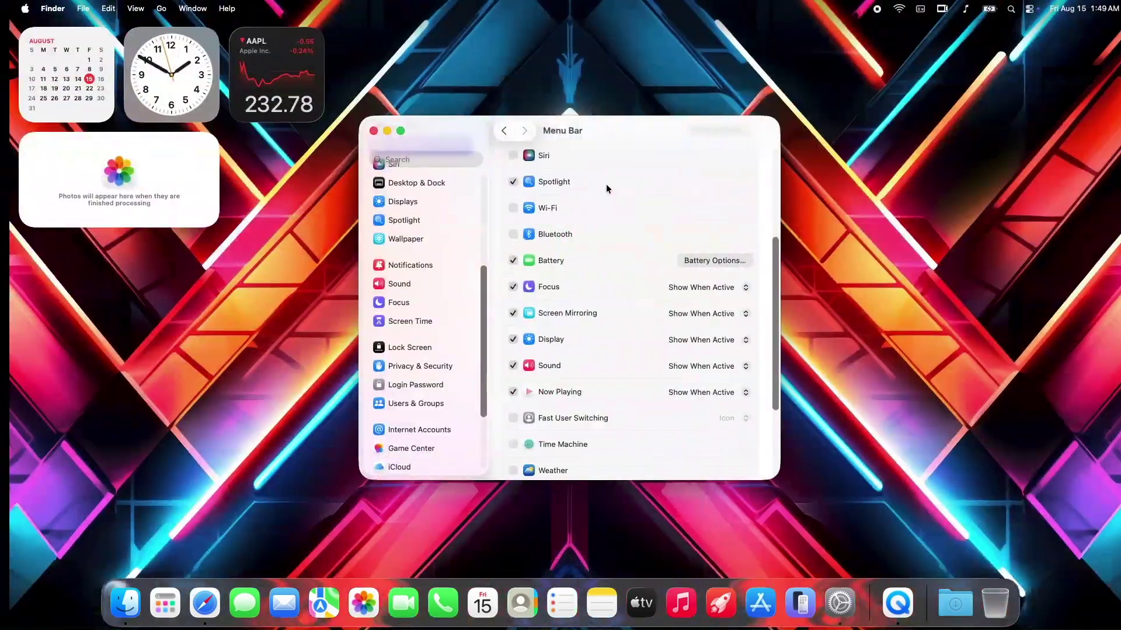
pyautogui.hotkey('ctrl', 'Right')
pyautogui.hotkey('ctrl', 'Left')
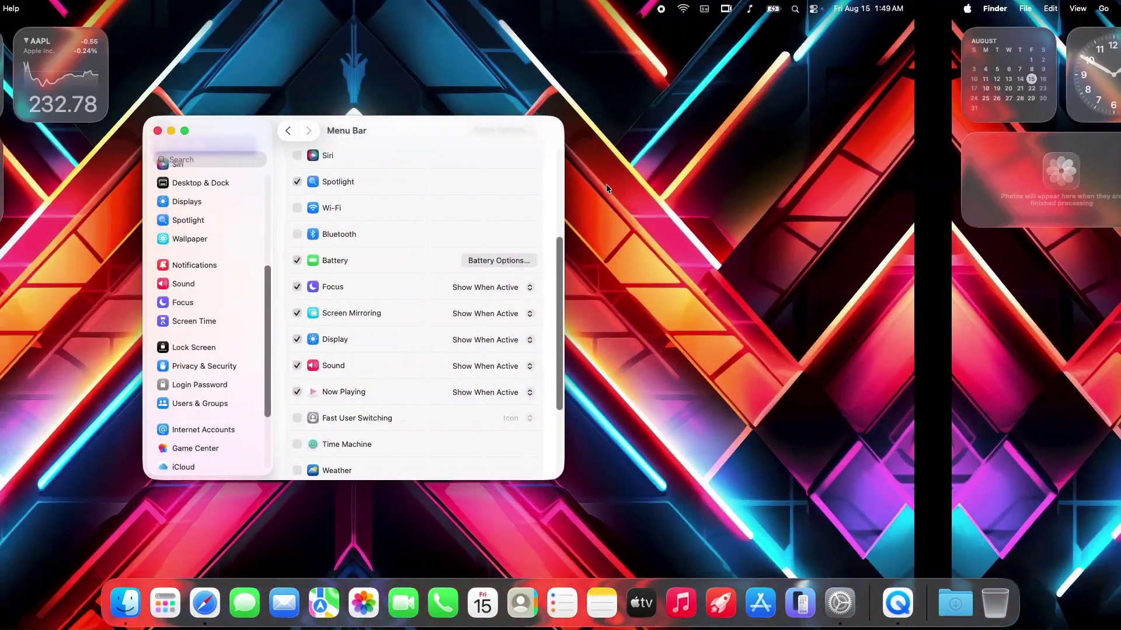
pyautogui.hotkey('ctrl', 'Right')
pyautogui.hotkey('ctrl', 'Right')
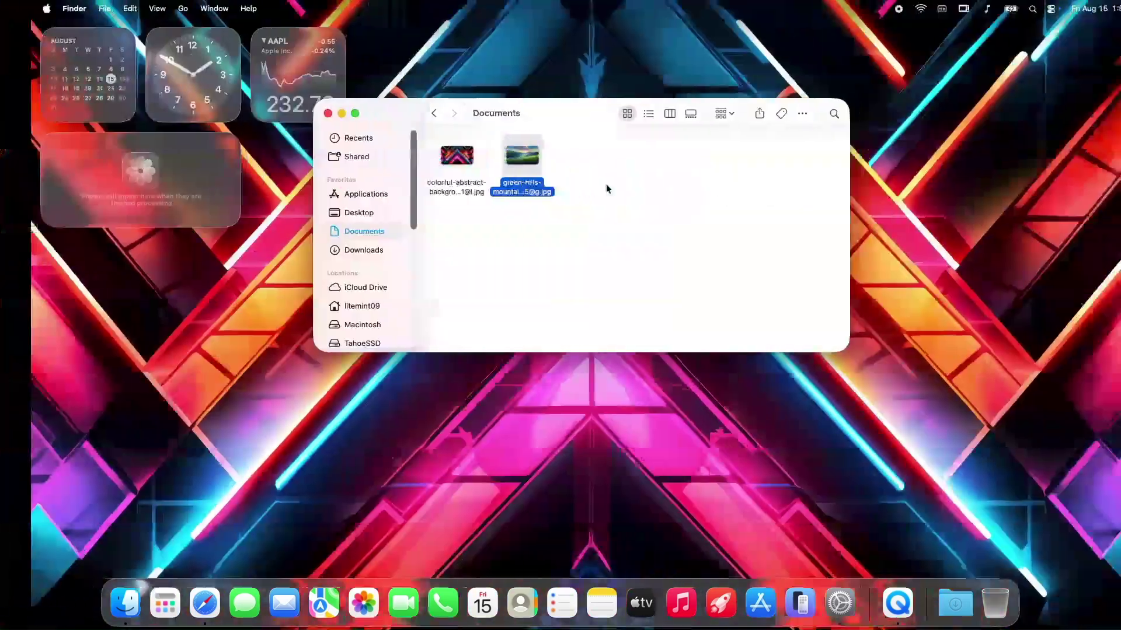
pyautogui.hotkey('ctrl', 'Left')
pyautogui.hotkey('ctrl', 'Left')
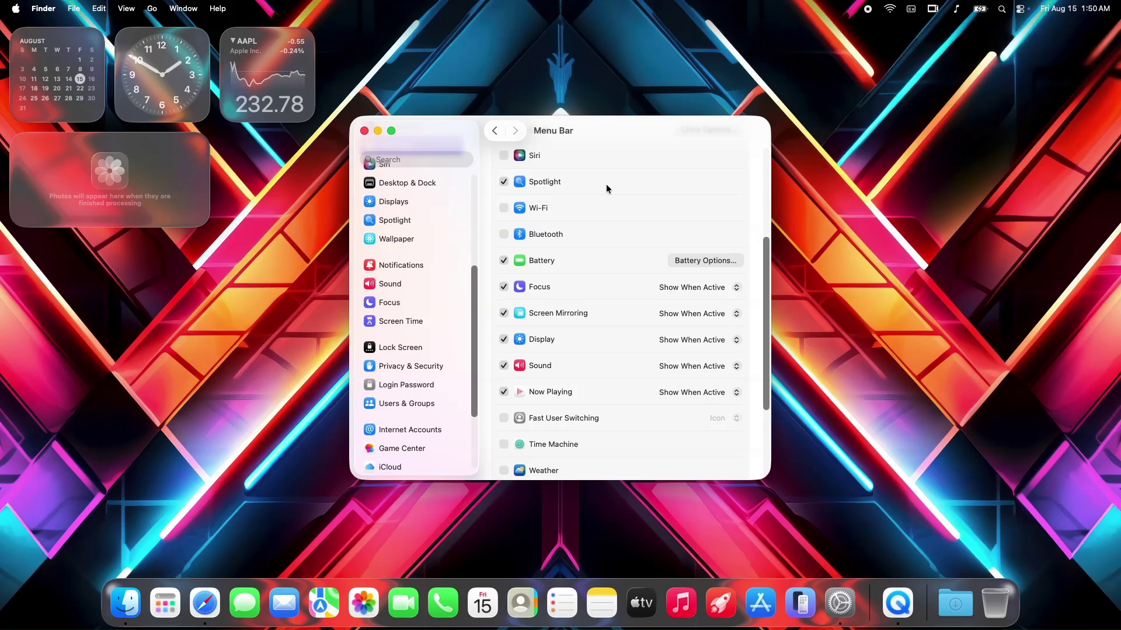
# Turn on dark mode, add Quick Note to Control Center, then remove Quick Note and the scene control
pyautogui.click(1020, 9)
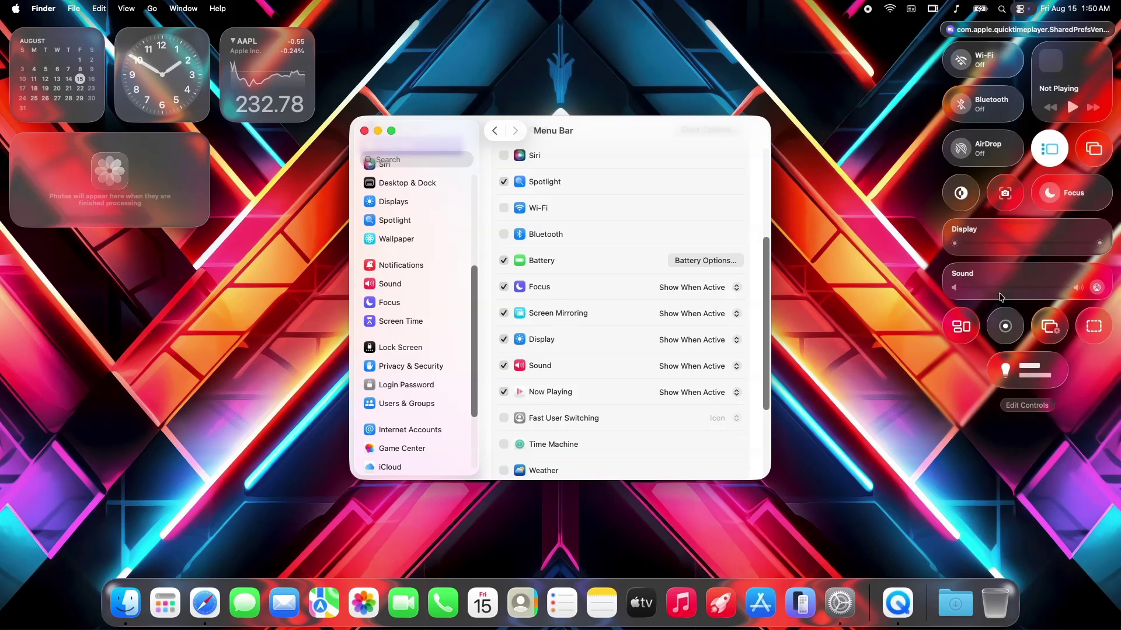
pyautogui.click(961, 194)
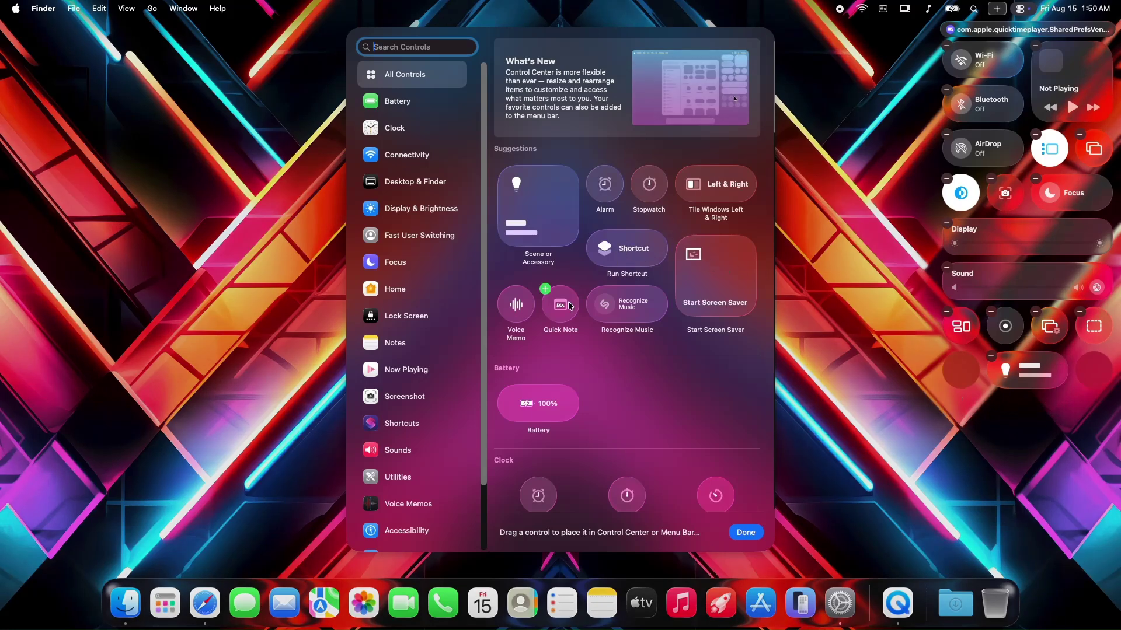
pyautogui.moveTo(985, 371); pyautogui.dragTo(953, 371)
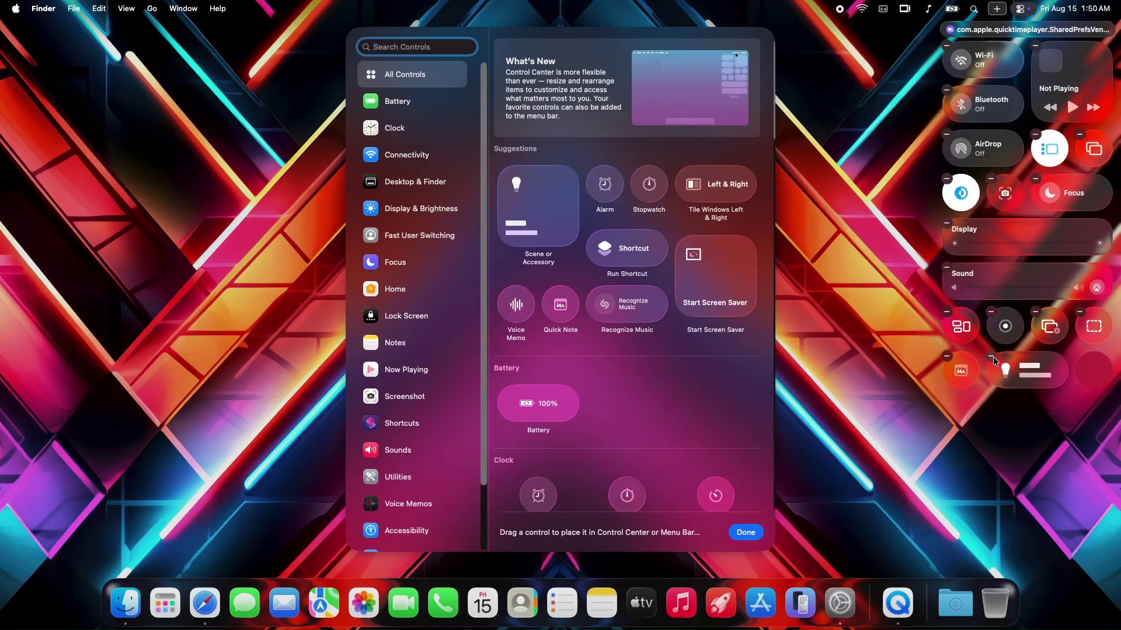
pyautogui.click(992, 358)
pyautogui.click(947, 356)
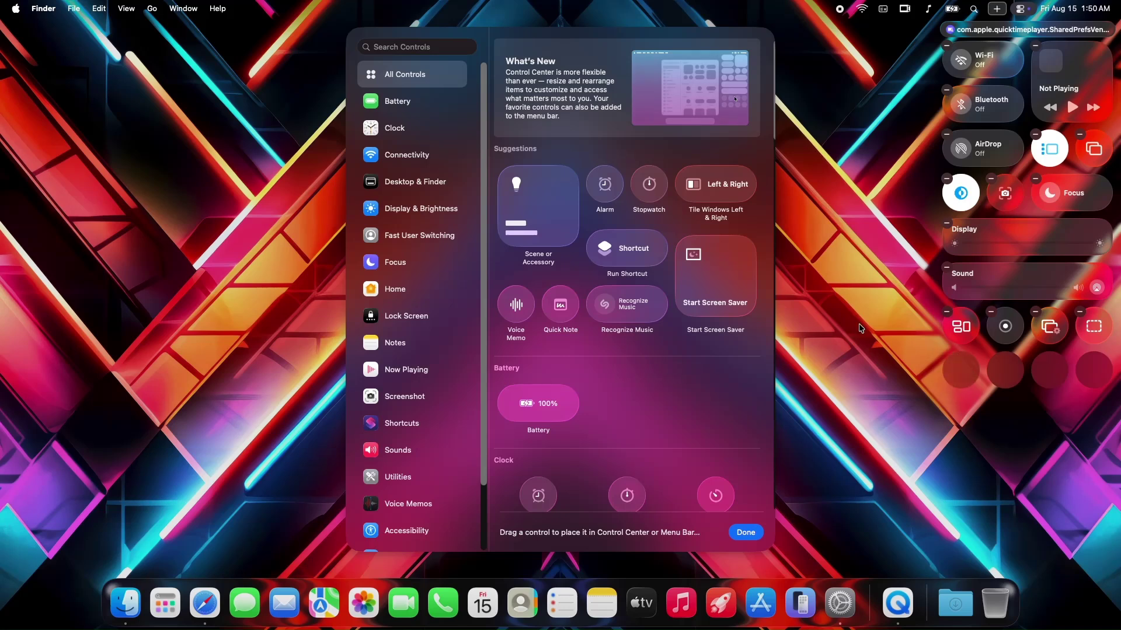